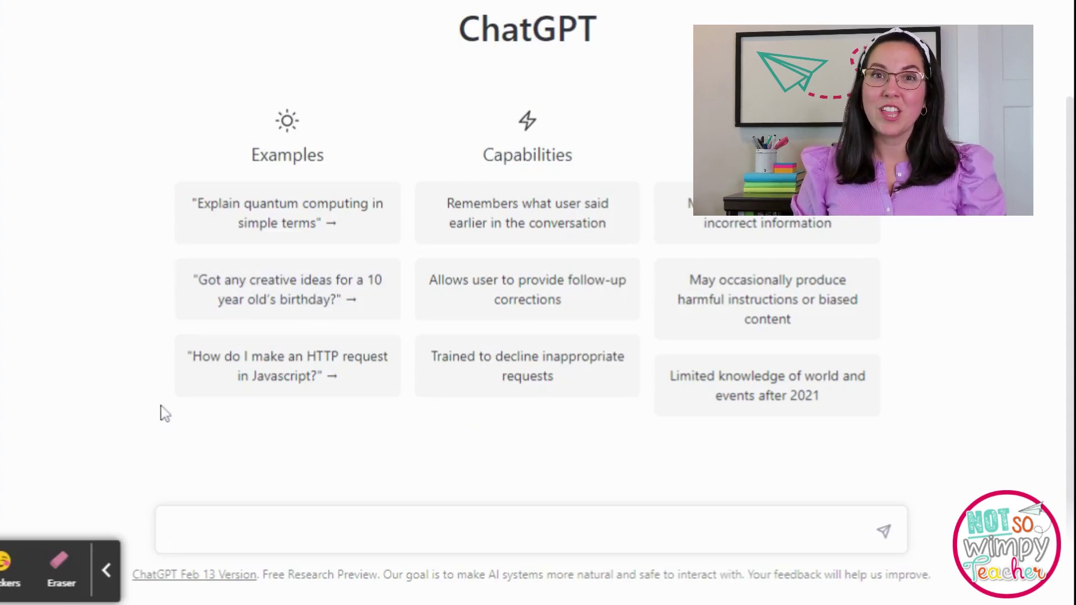
Ask ChatGPT for a letter reminding third-grade parents to charge student iPads each evening before school
left_click(193, 528)
type("Wr")
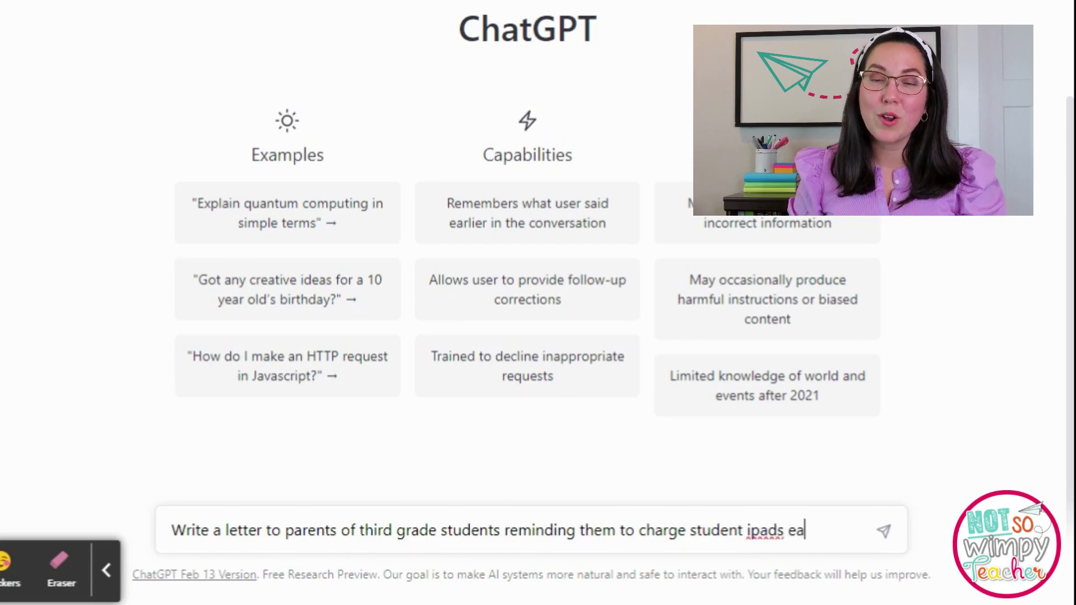
type("before returning to school the ne")
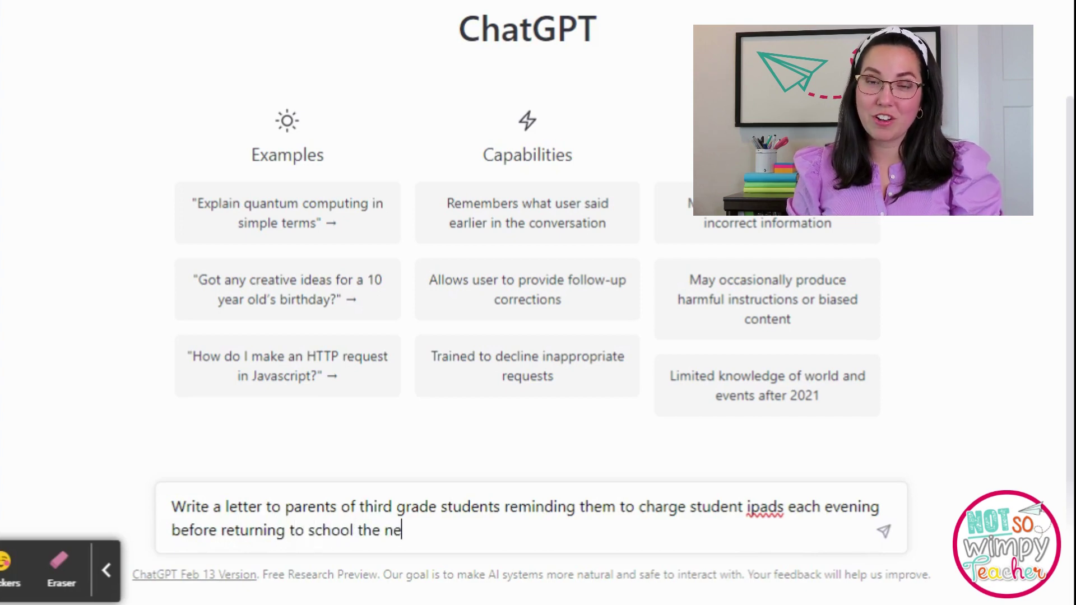
key("Return")
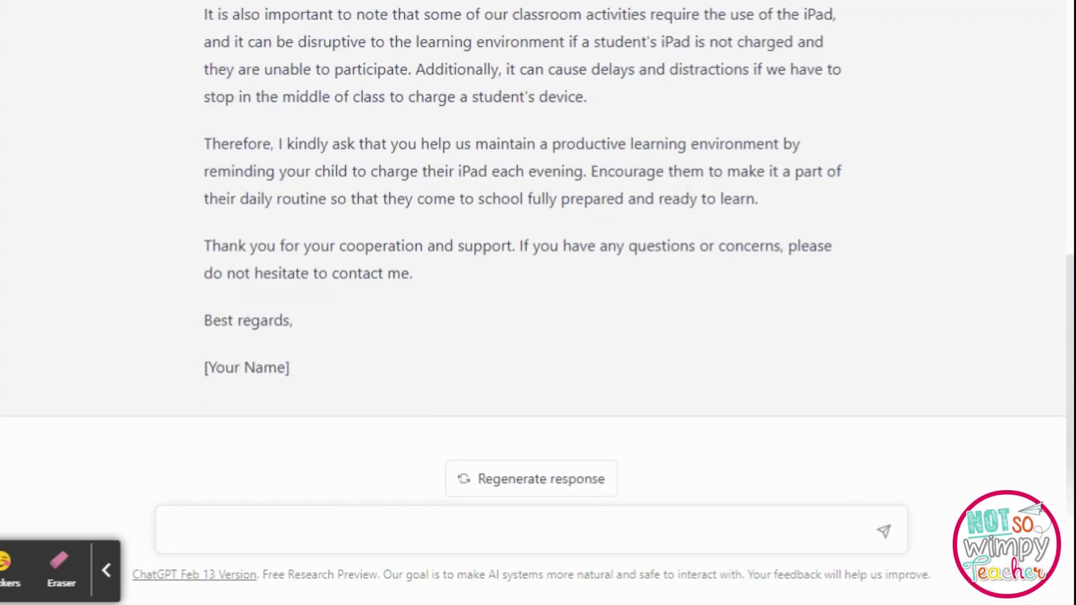
scroll(510, 266, "up", 8)
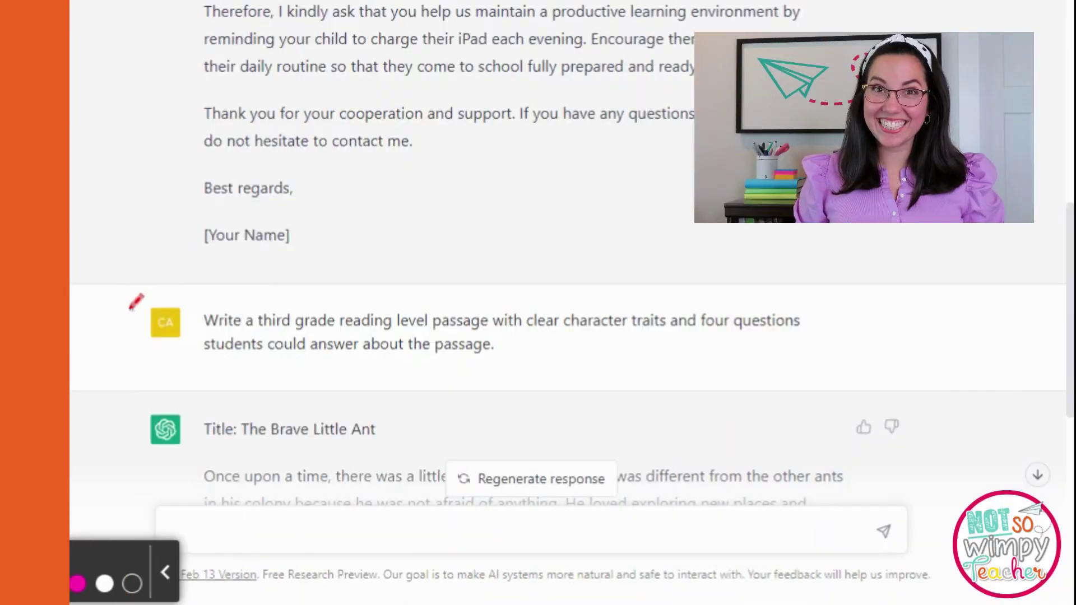
Circle the reading-passage prompt and read down through 'The Brave Little Ant' to its four questions
mouse_move(135, 287)
left_mouse_down()
mouse_move(403, 247)
mouse_move(821, 303)
mouse_move(539, 440)
mouse_move(129, 368)
mouse_move(136, 285)
left_mouse_up()
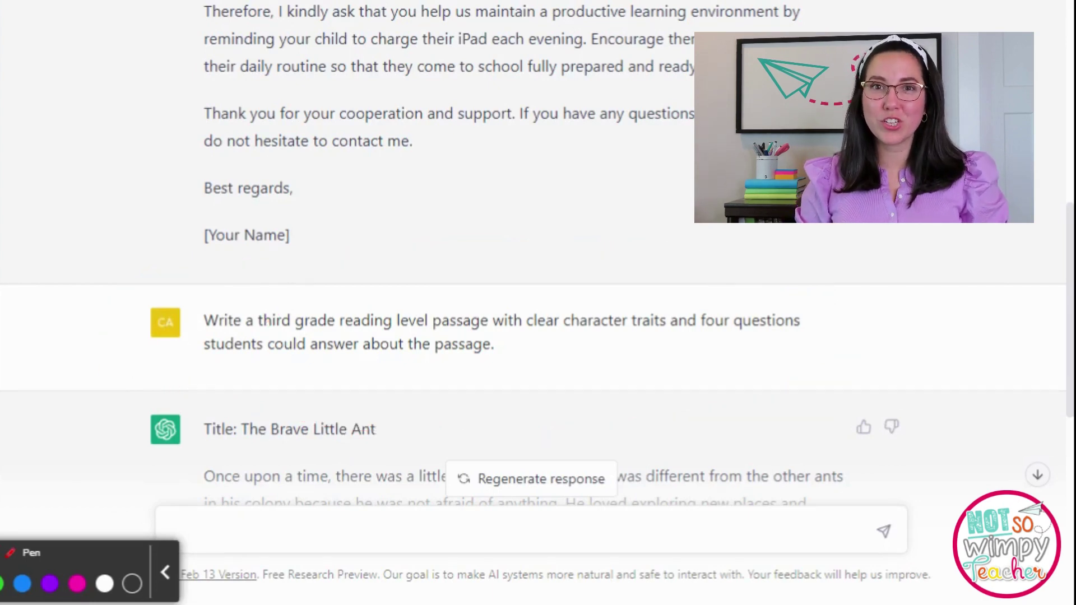
scroll(146, 399, "down", 4)
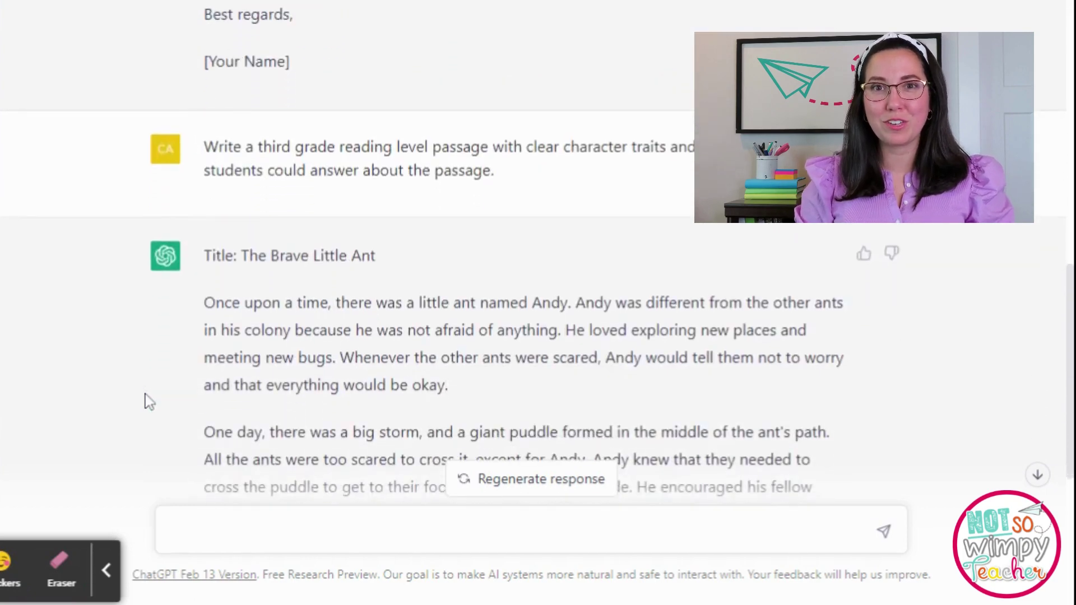
scroll(147, 400, "down", 3)
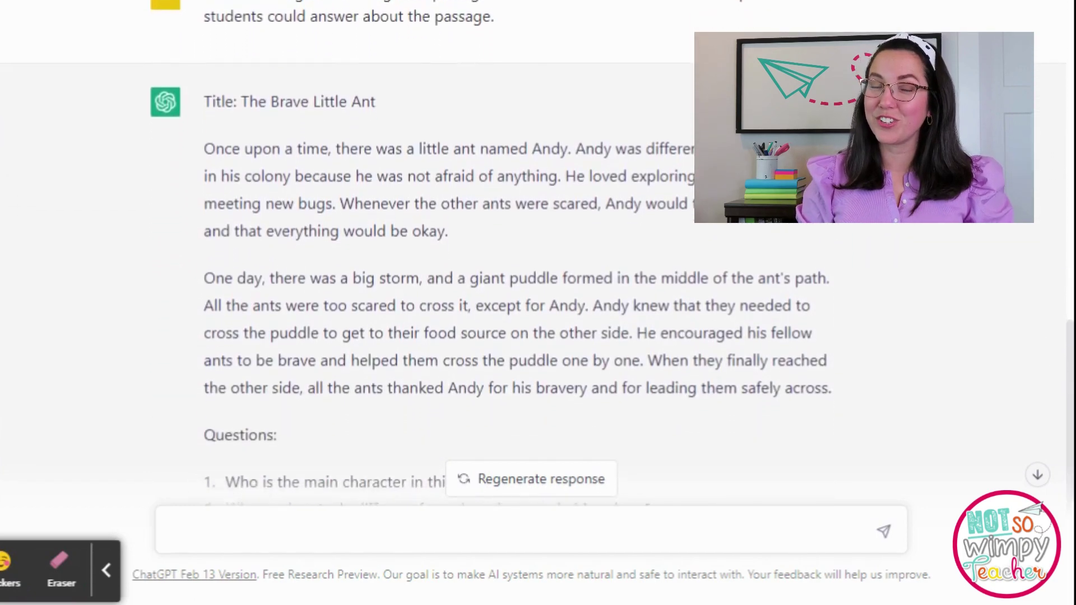
scroll(538, 252, "down", 2)
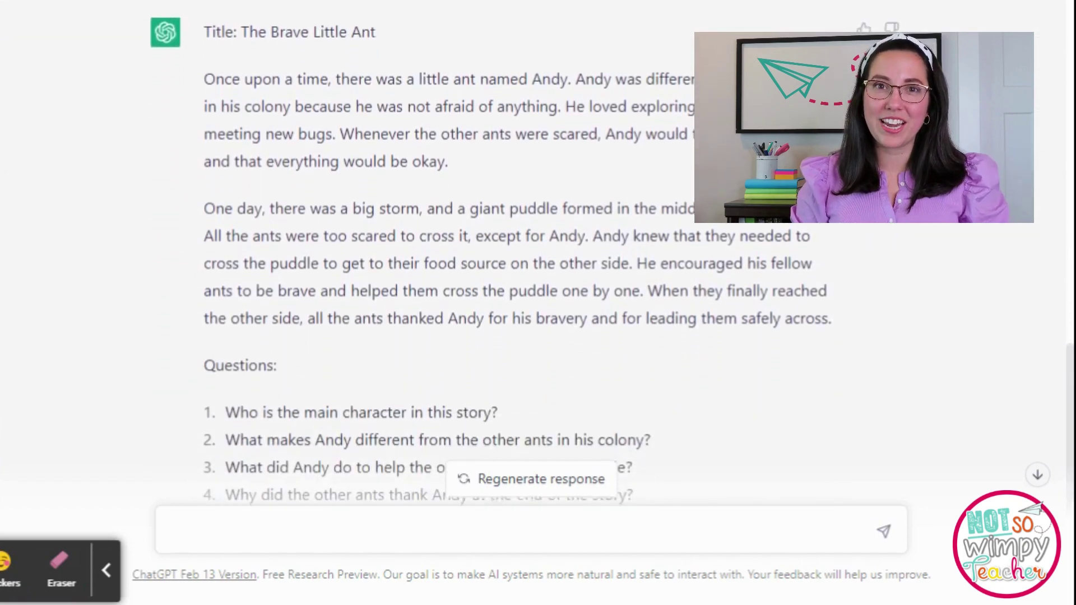
scroll(538, 252, "down", 2)
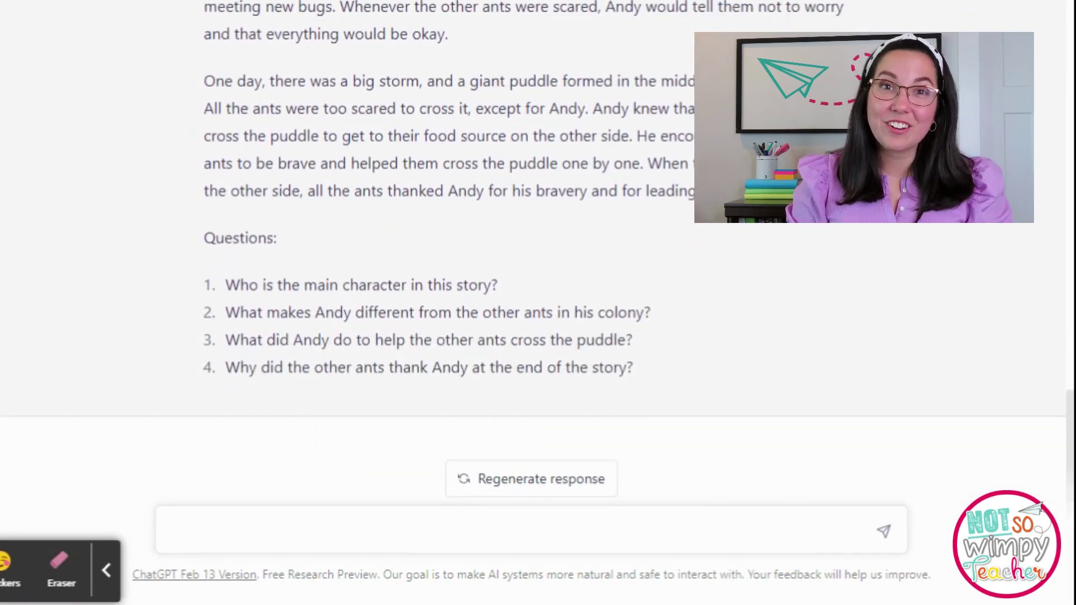
Send a prompt asking for 10 sentences with adjectives for students to practice identifying them
left_click(219, 546)
left_click(224, 530)
type("Write 10 sentences wit")
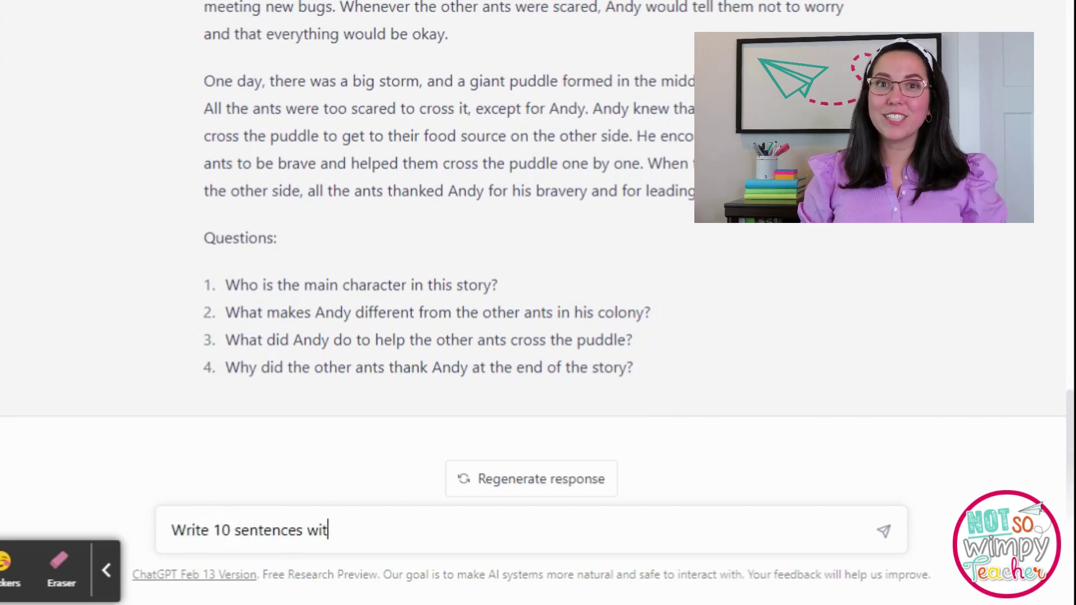
type("hem for students to practice identifying adjectives.")
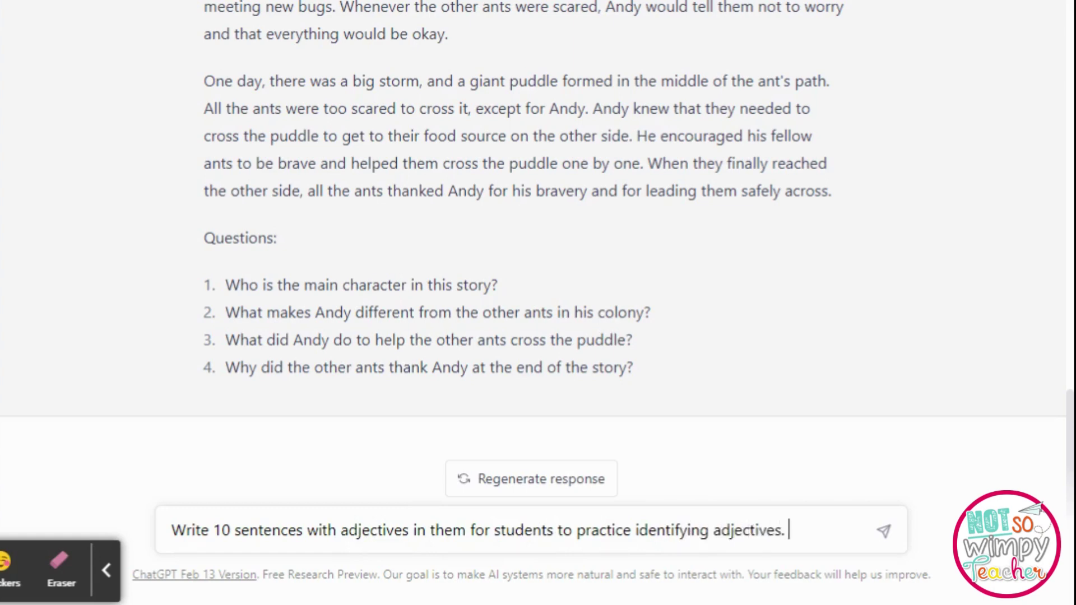
key("Return")
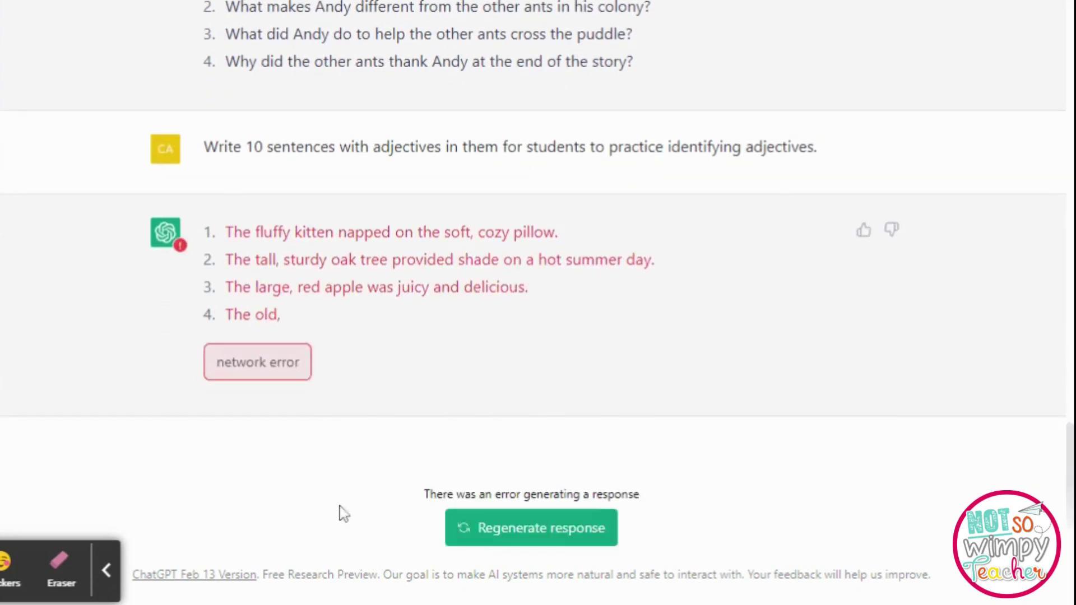
Regenerate the network-error reply so all ten adjective sentences appear
left_click(493, 531)
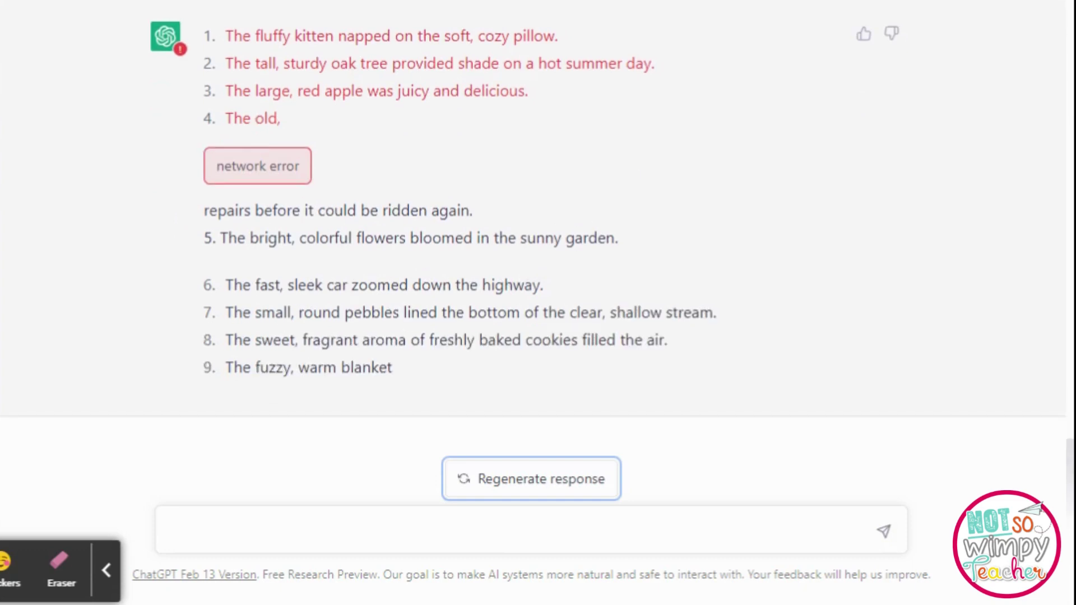
left_click(493, 523)
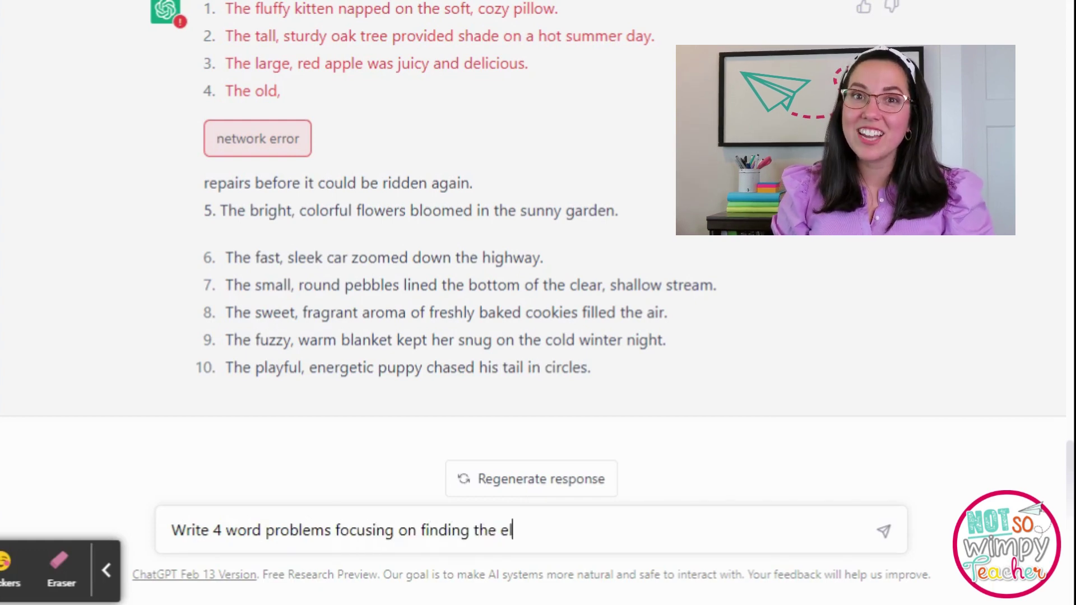
Request four elapsed-time word problems, then edit the prompt to keep elapsed time under 2 hours
key("Return")
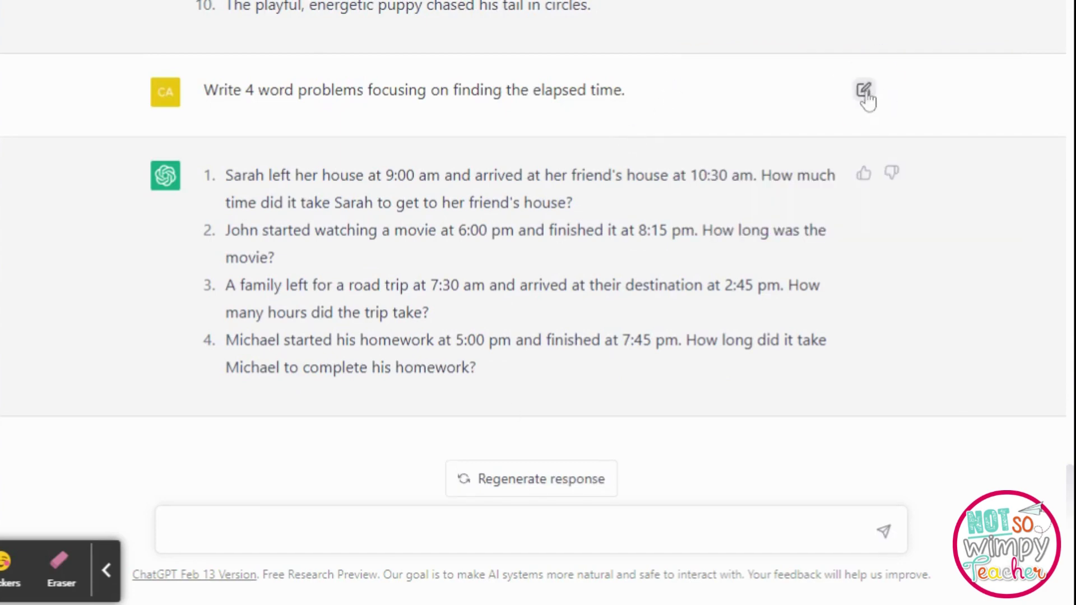
left_click(864, 91)
left_click(628, 33)
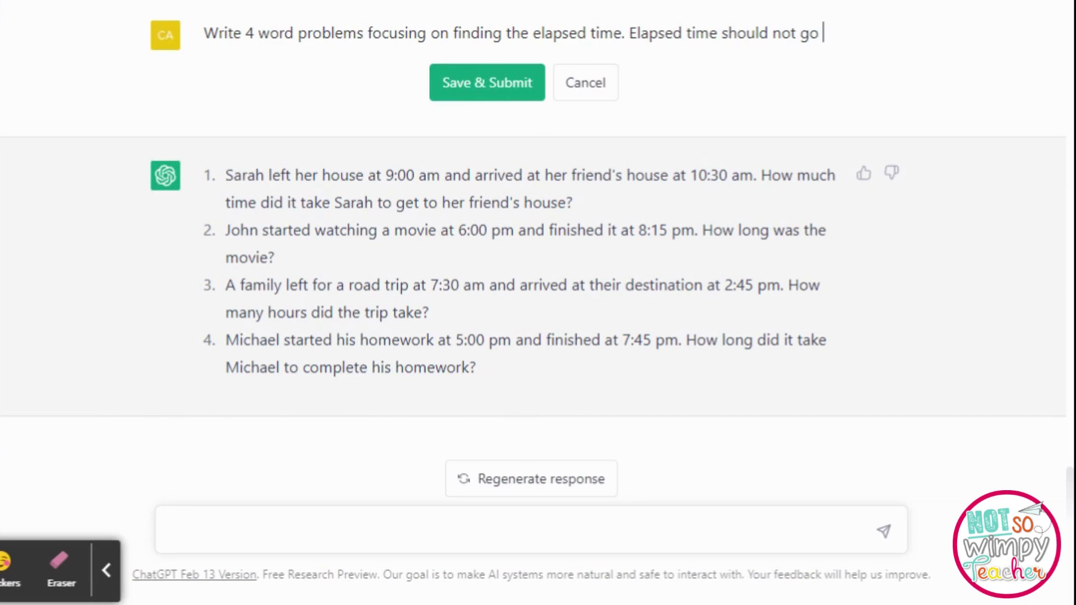
type("past 2 hours.")
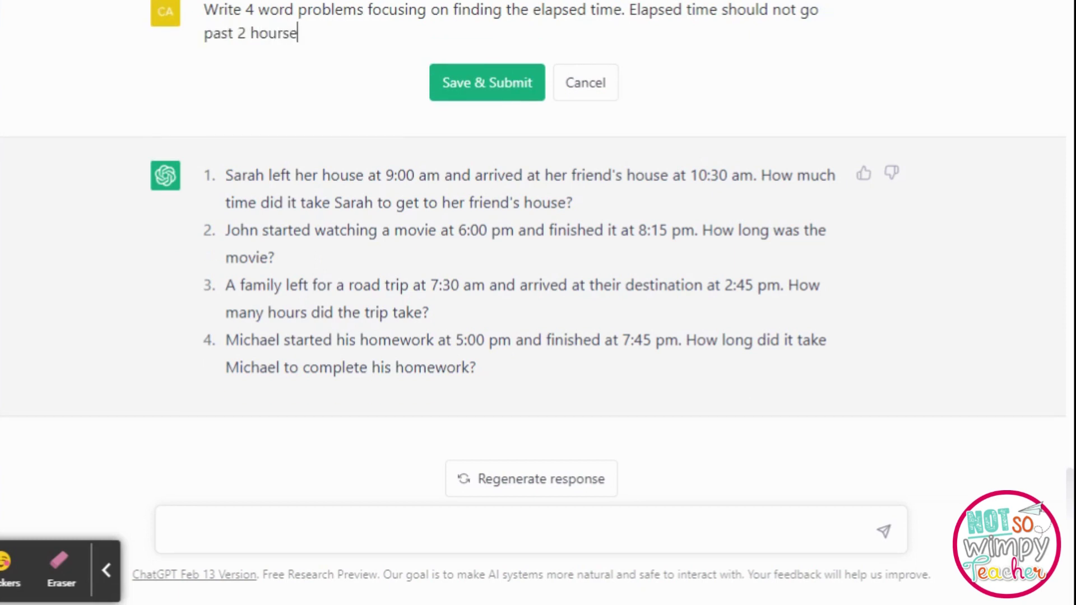
left_click(510, 89)
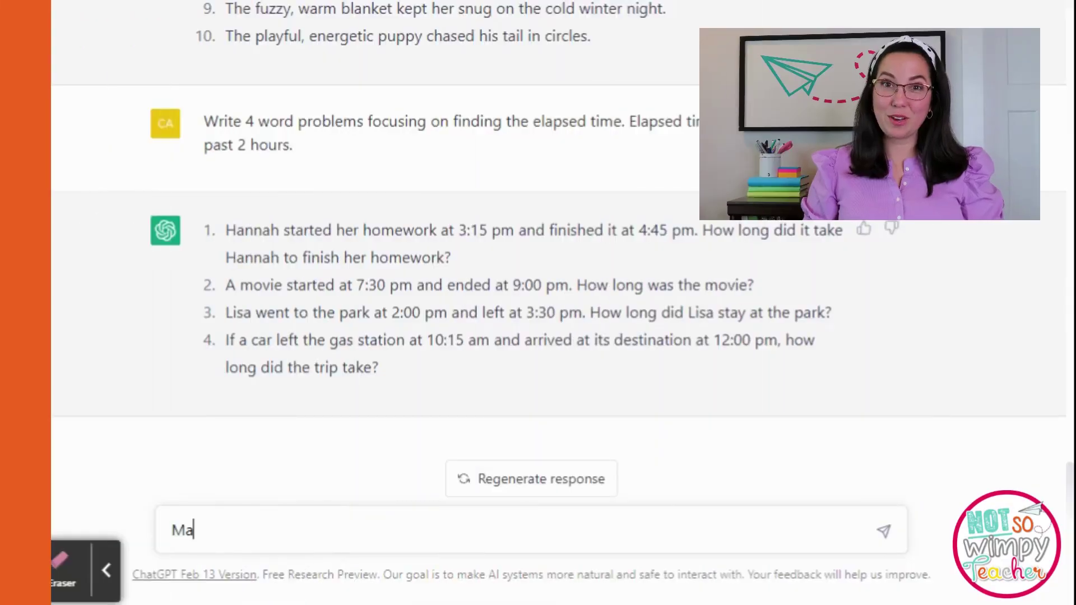
Send 'Make a list of 10 Third Grade reading level books that have exciting plots'
type("ke a ")
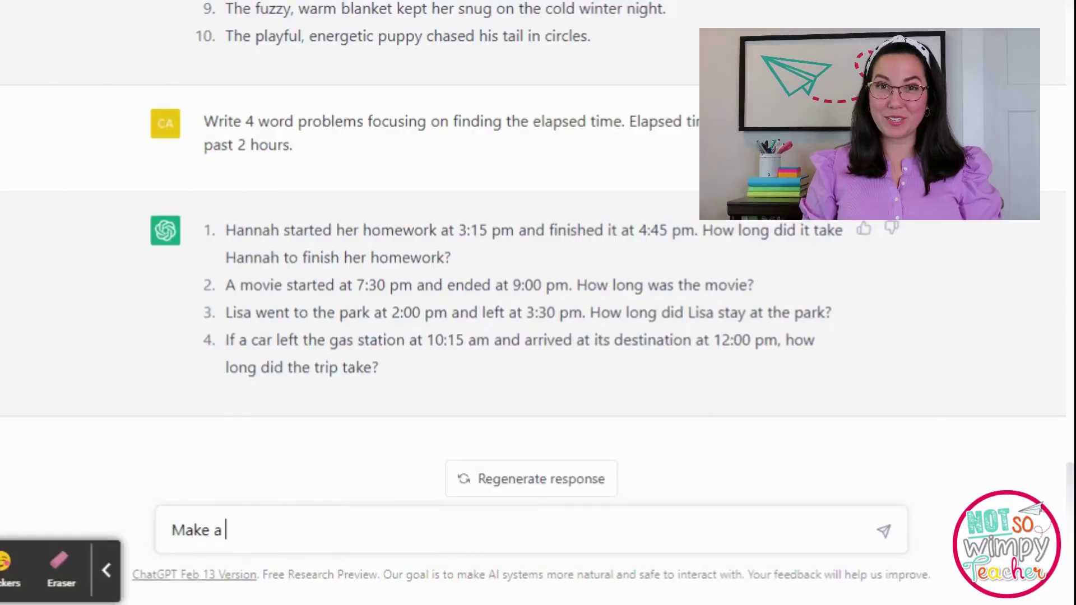
type("list of 1")
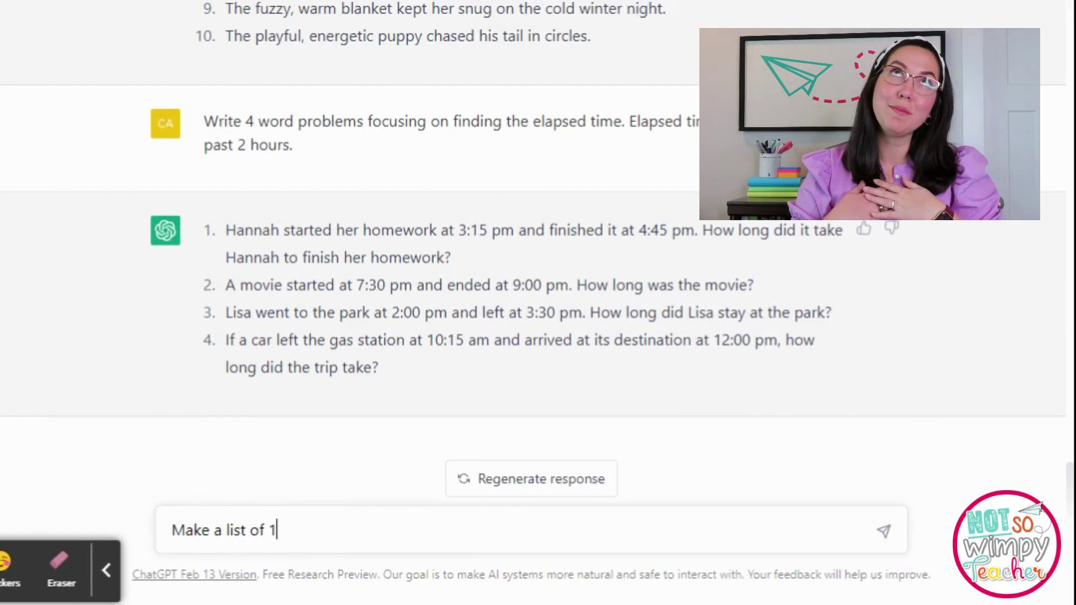
type("0 Third Grade")
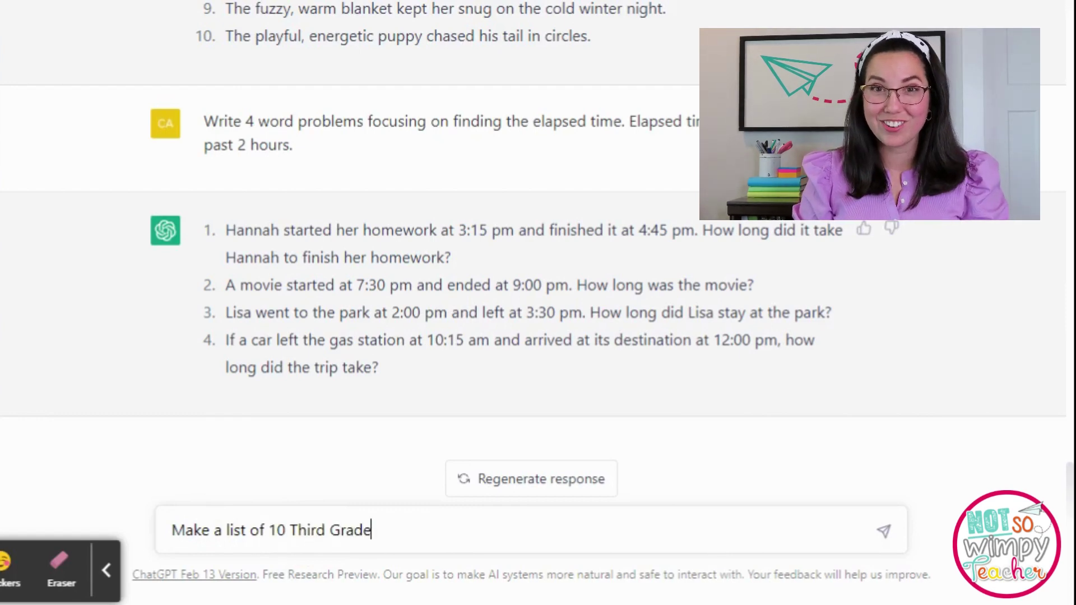
type(" reading elvel")
key("BackSpace")
key("BackSpace")
key("BackSpace")
key("BackSpace")
key("BackSpace")
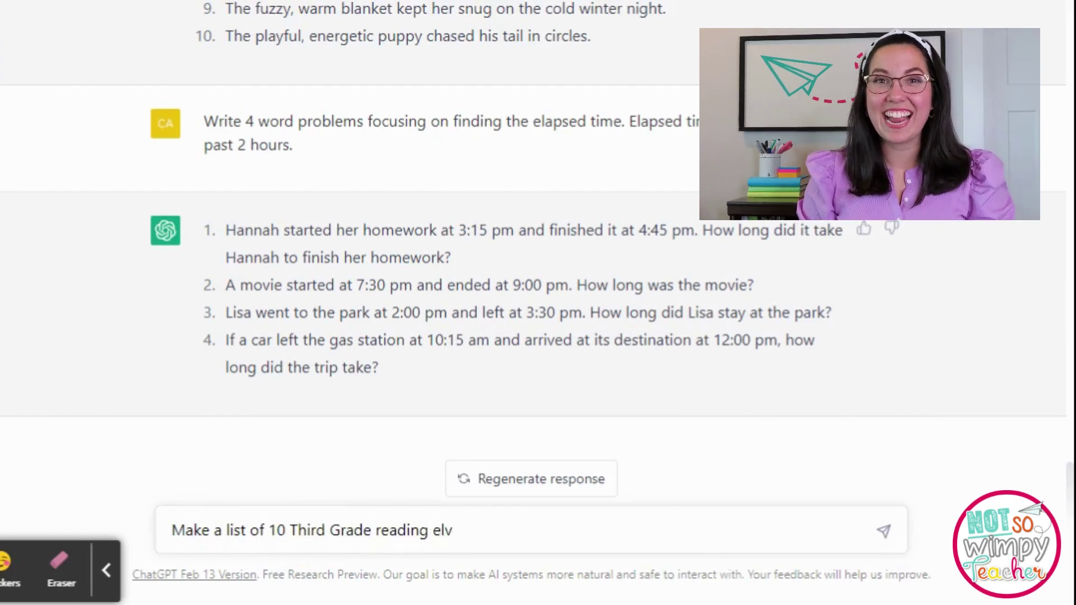
type("level b")
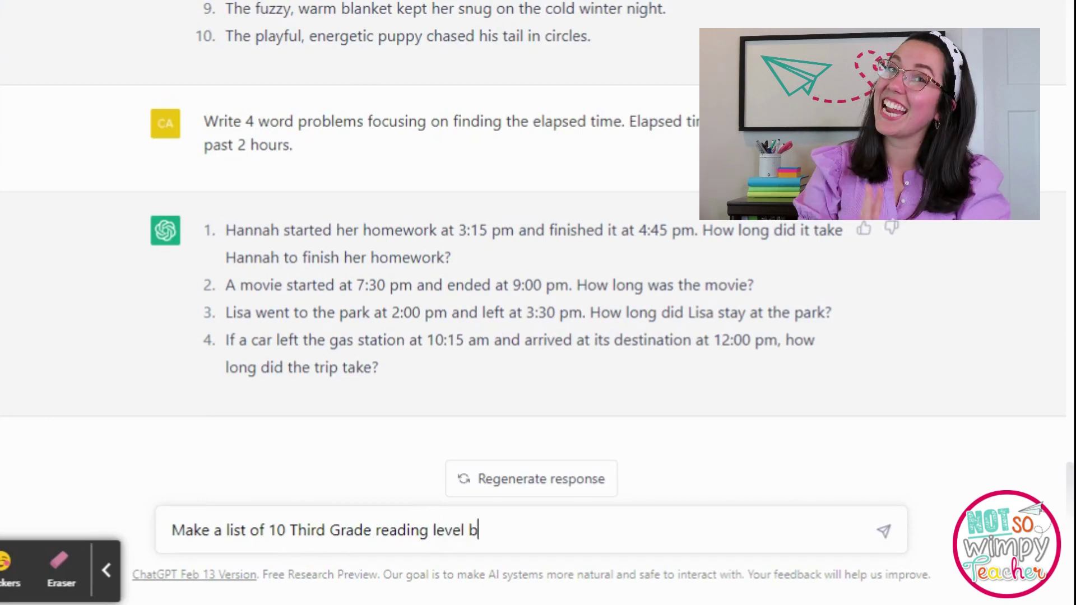
type("ooks that ha")
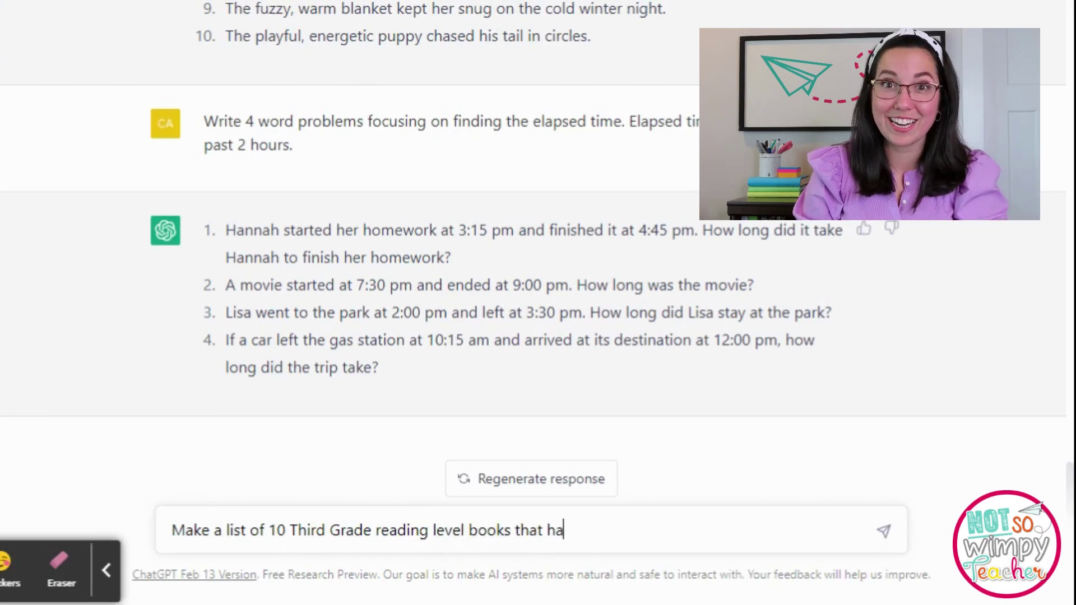
type("ve exc")
key("BackSpace")
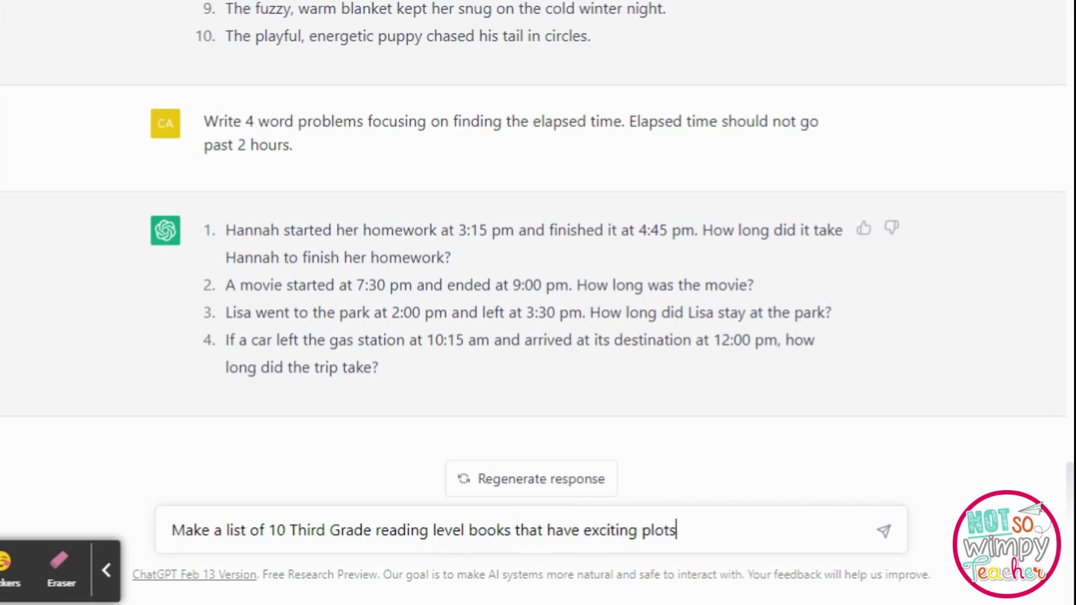
key("Return")
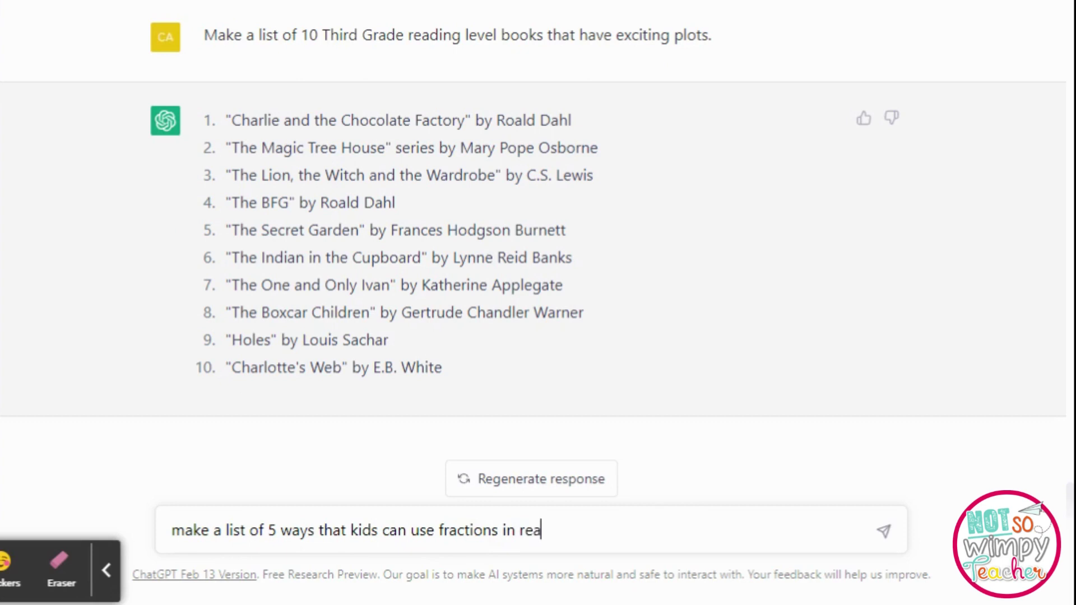
Finish and send the prompt asking for 5 ways kids can use fractions in real life
type("e.")
key("Return")
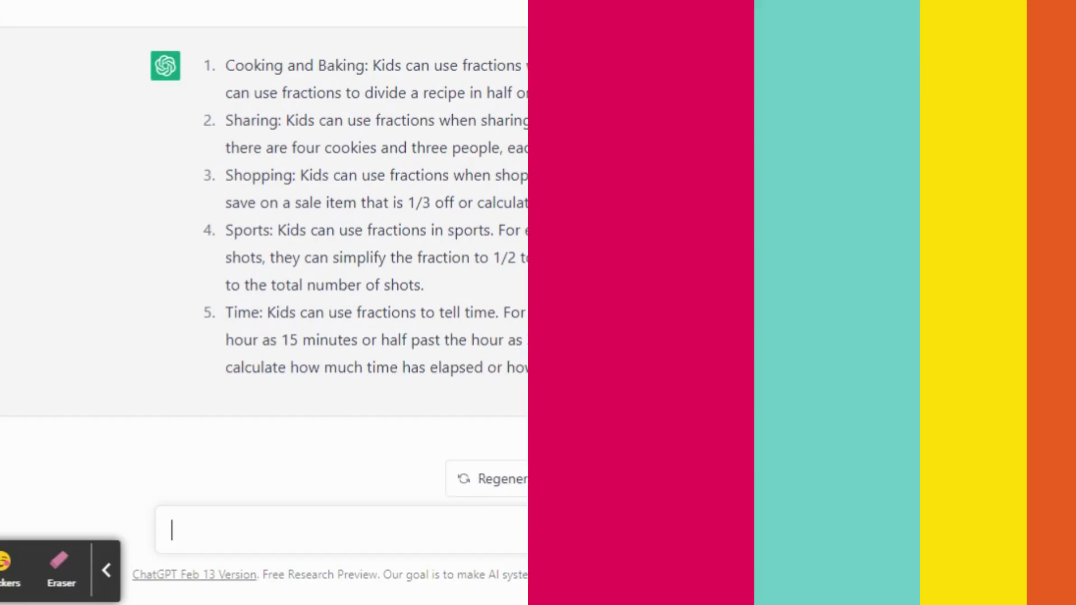
Ask for "I can" statements students should master after this reading standard, pasting standard 6.1 below
type("mak")
key("BackSpace")
key("BackSpace")
key("BackSpace")
type("ma")
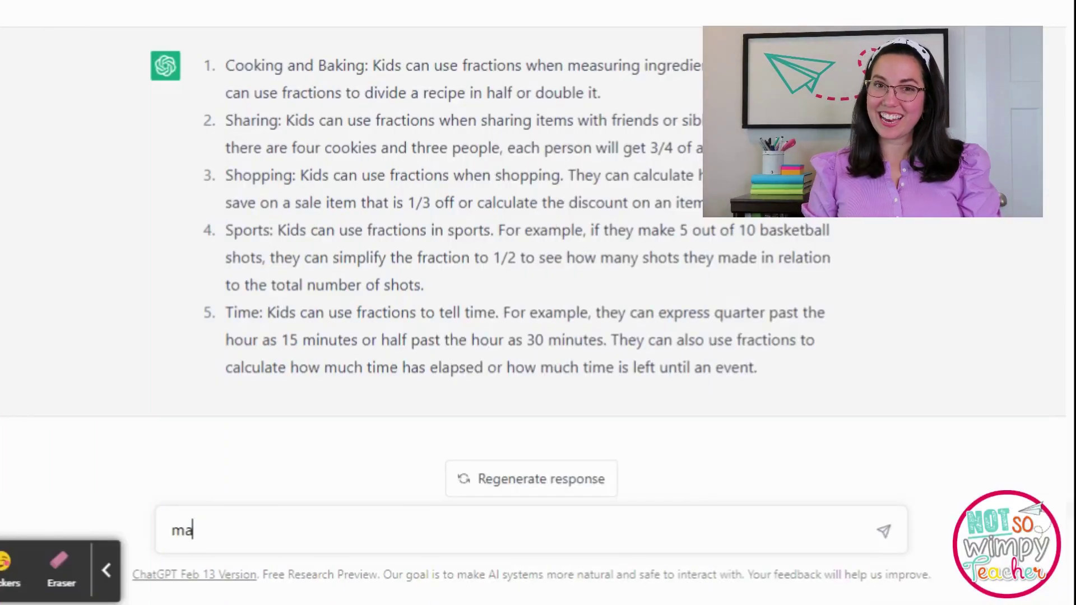
type("ke \"i can\" statemen")
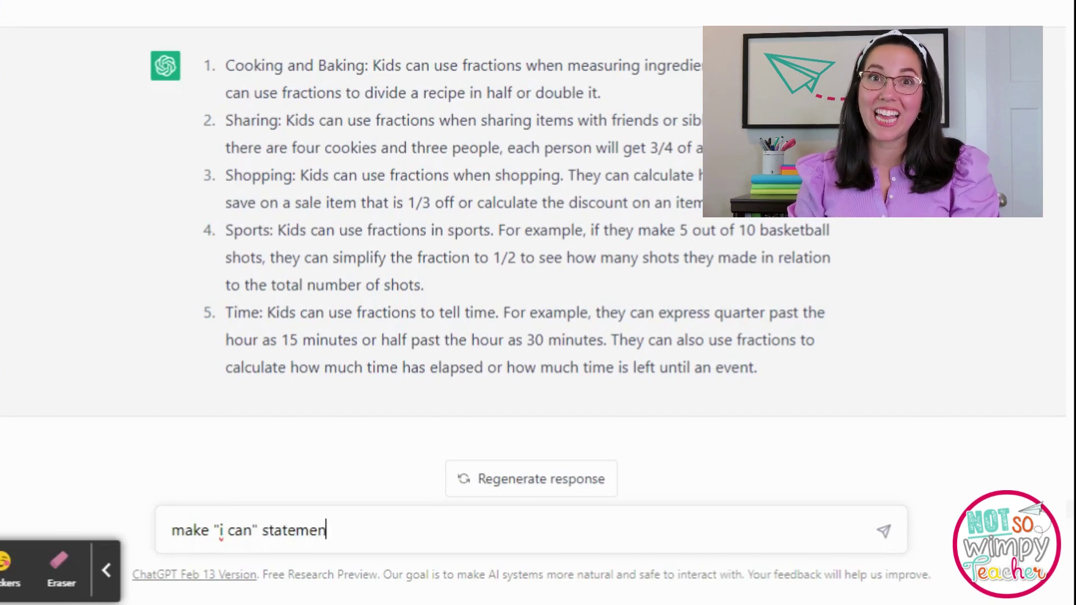
type("ts that students w")
key("BackSpace")
type("should be able ")
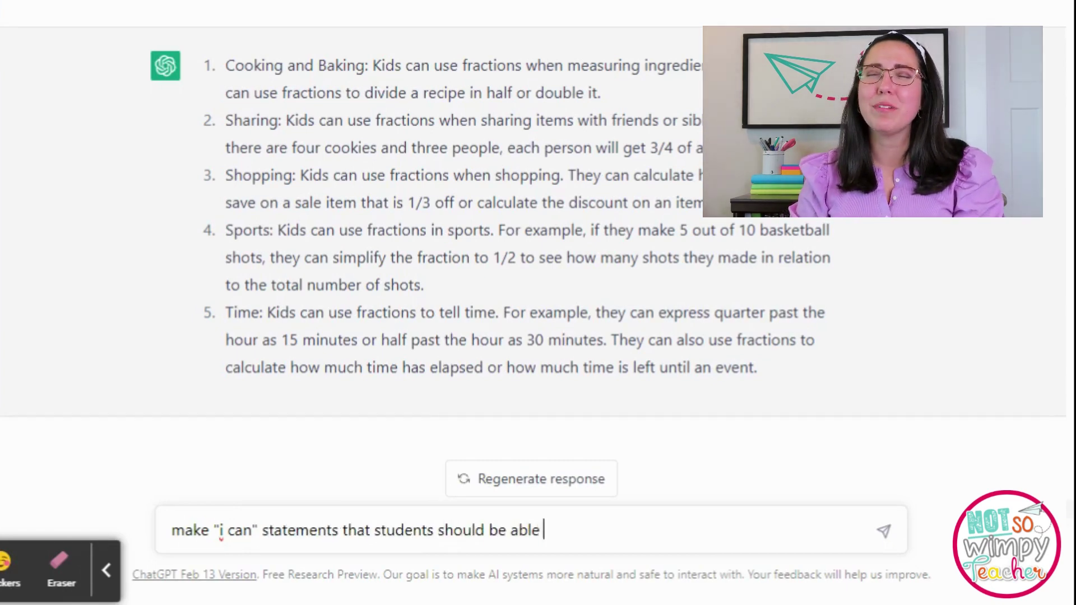
type("to do after bei")
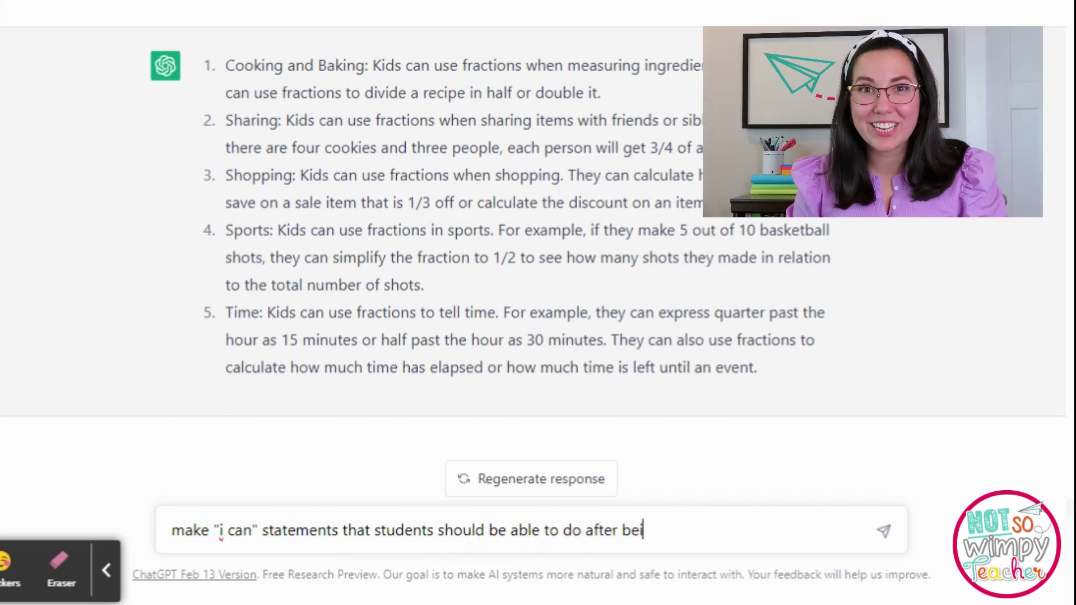
type("ng taught this ")
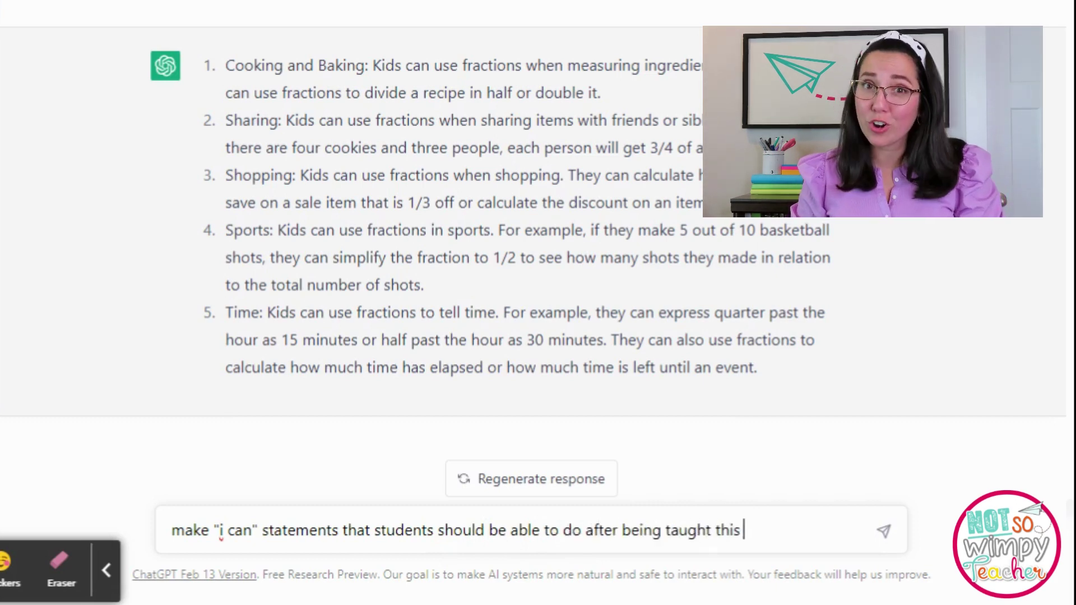
type("reading standard.")
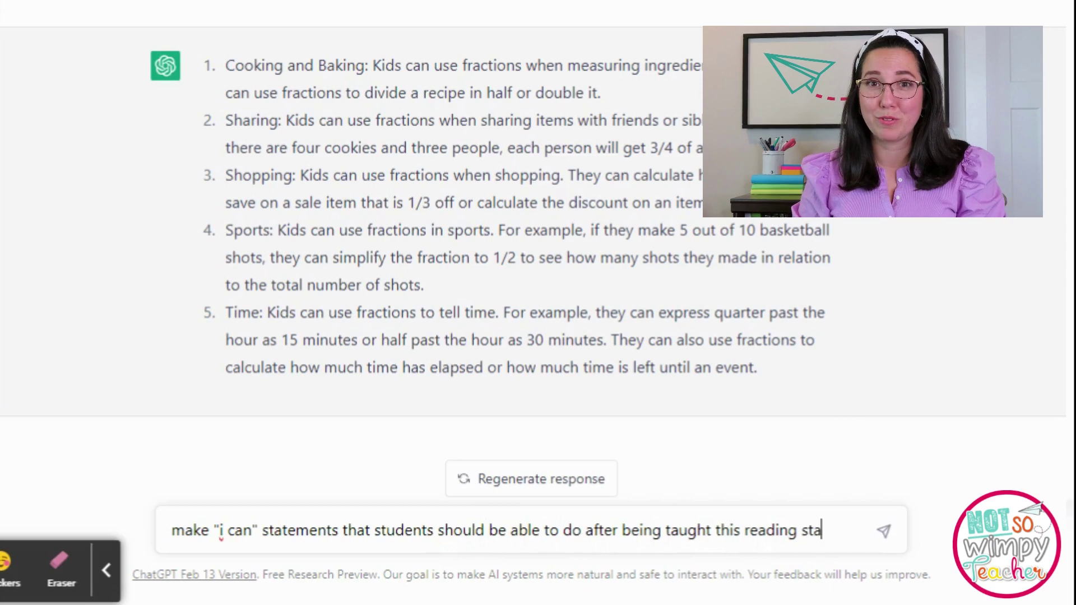
key("shift+Return")
type("6.1 Determine the theme by recalling key details that support the theme")
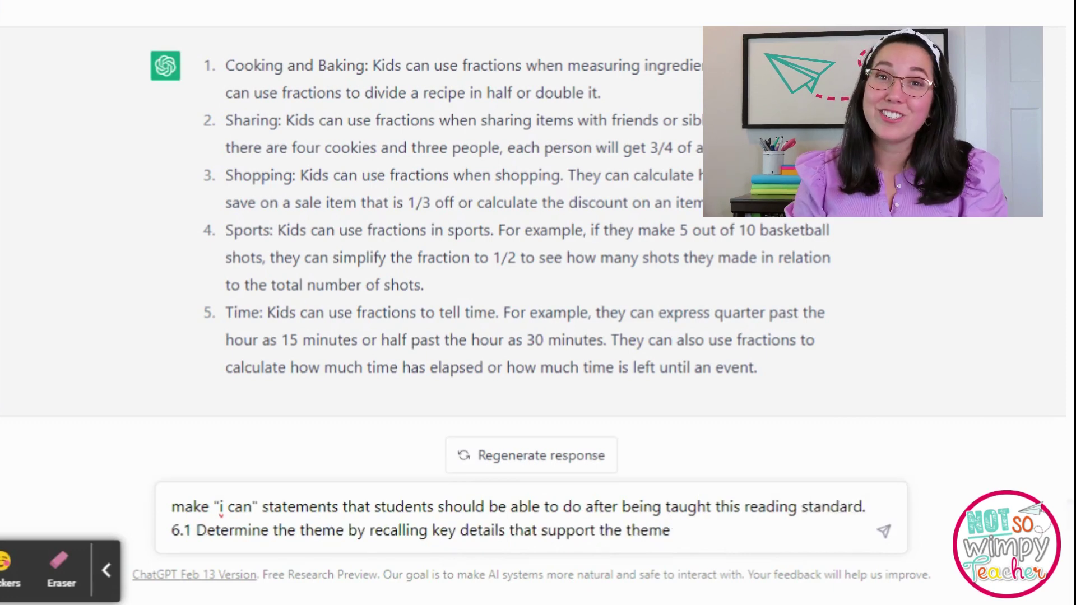
key("Return")
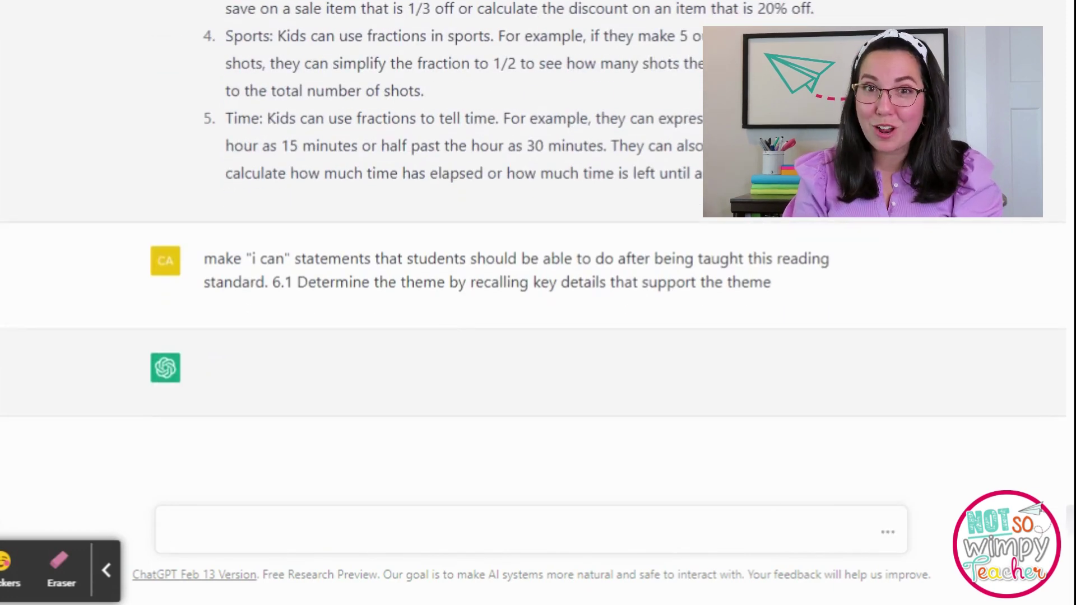